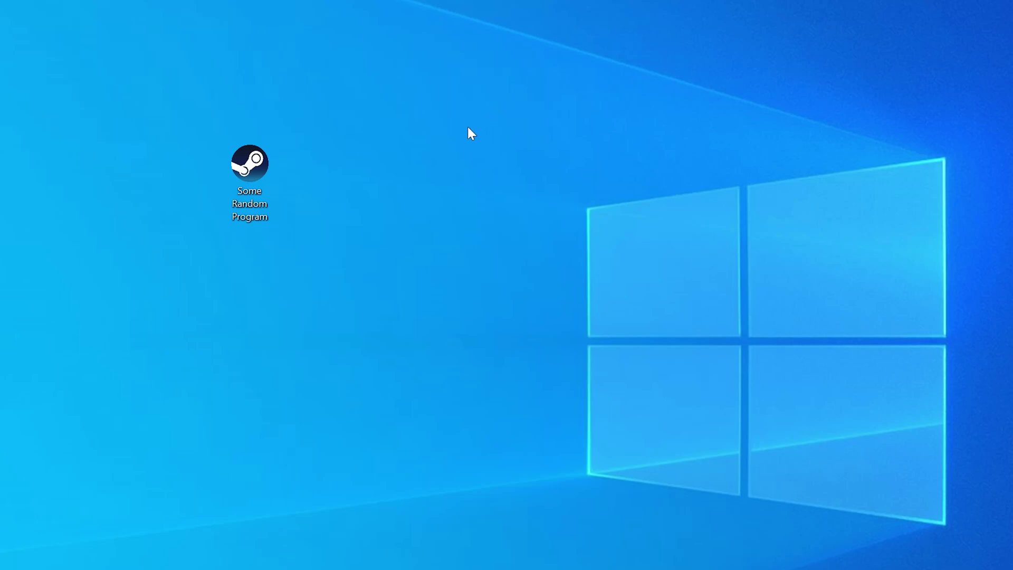
Step: Launch the program to reproduce the DLL error, then view the System information page
double_click(264, 169)
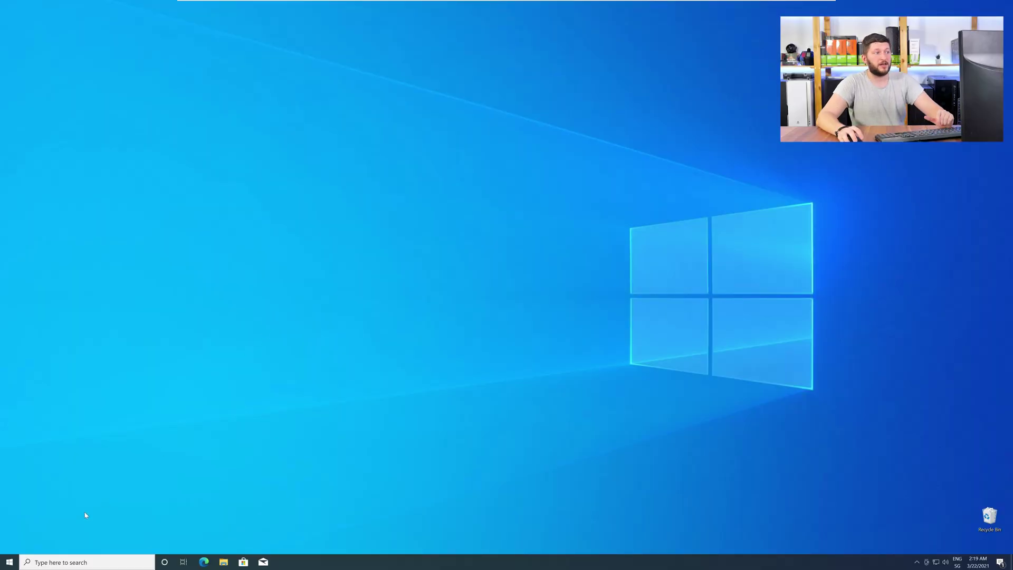
right_click(6, 563)
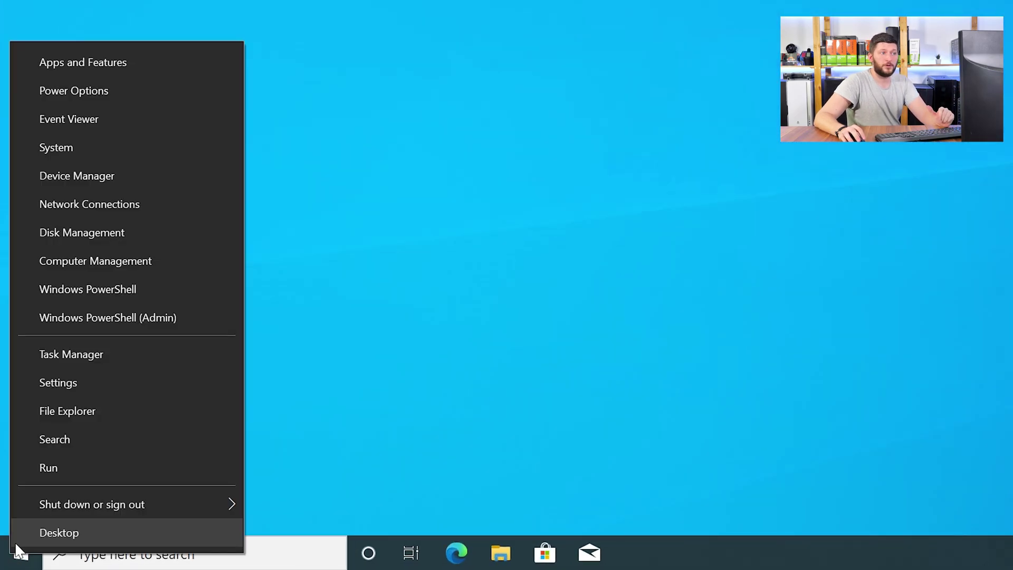
click(120, 151)
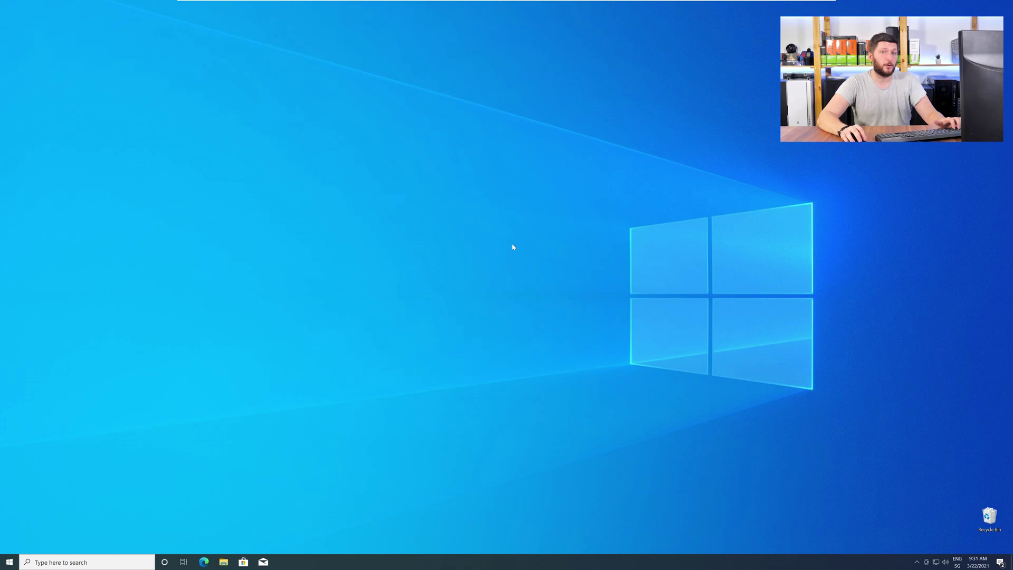
Step: Download the 32-bit vcomp100.dll zip from sts-tutorial.com/download/vcomp100 and open it
click(204, 563)
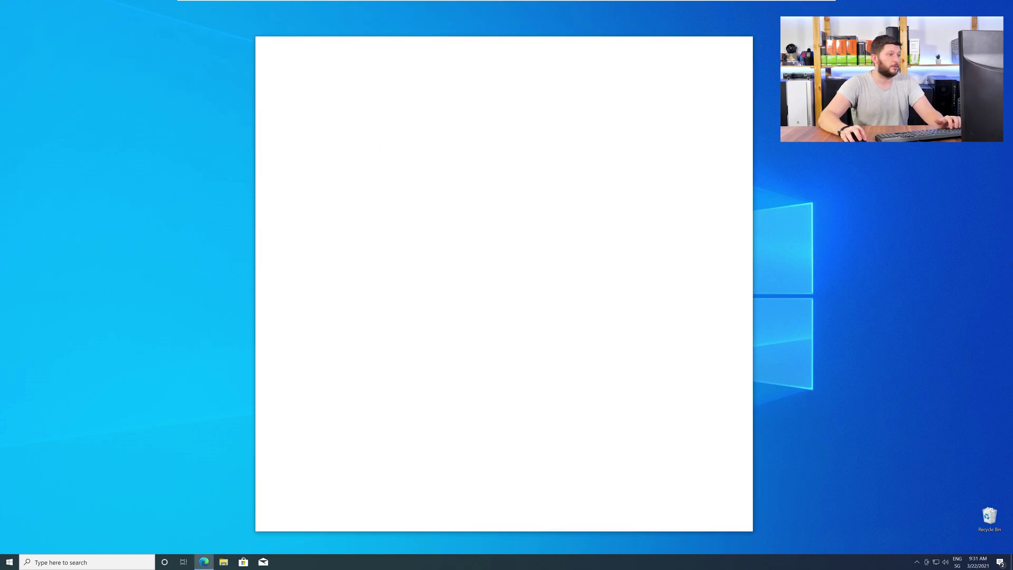
key(ctrl+v)
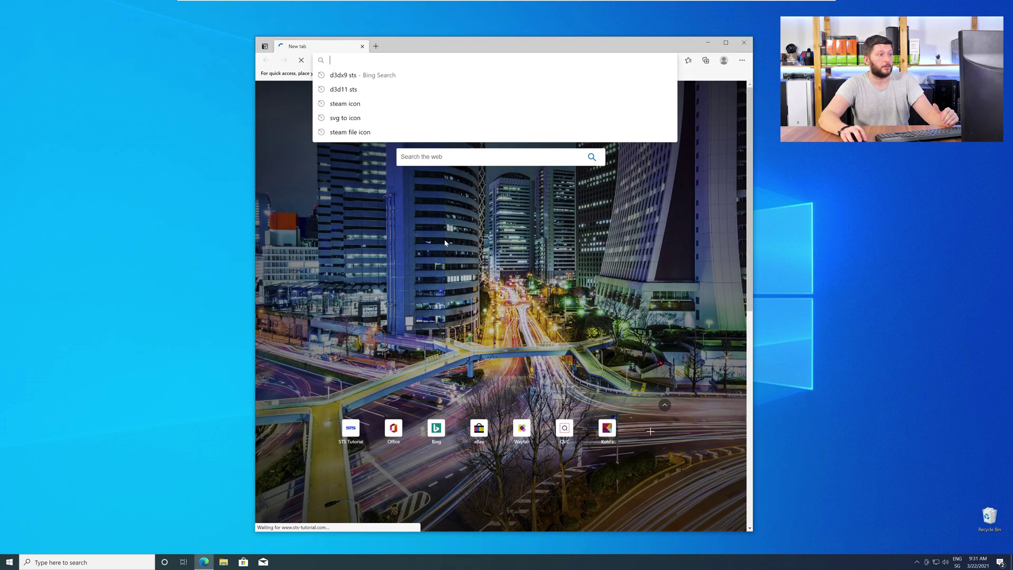
key(Return)
scroll(443, 248, down, 5)
scroll(444, 248, down, 5)
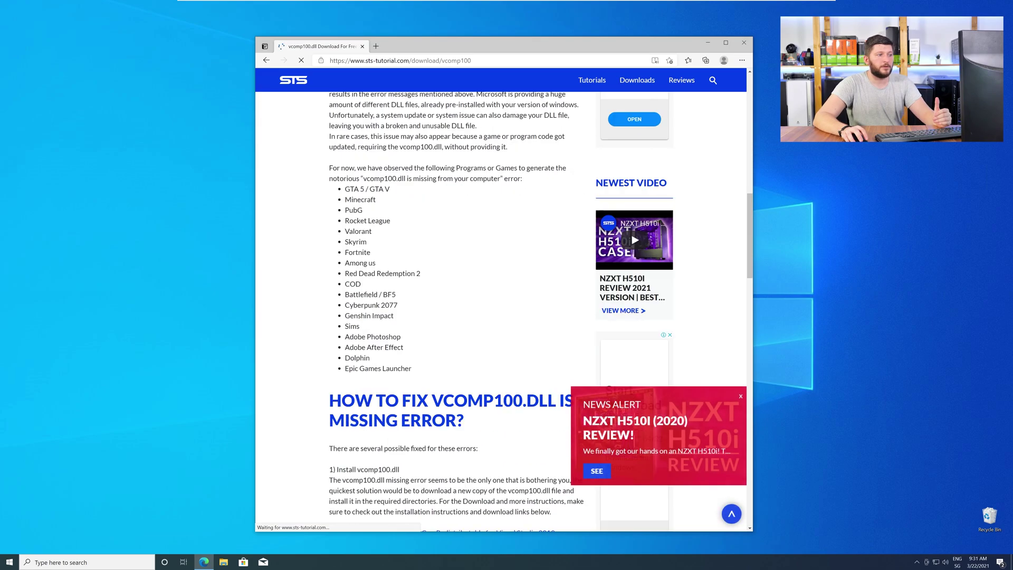
scroll(444, 247, down, 5)
scroll(443, 249, down, 3)
scroll(444, 250, down, 1)
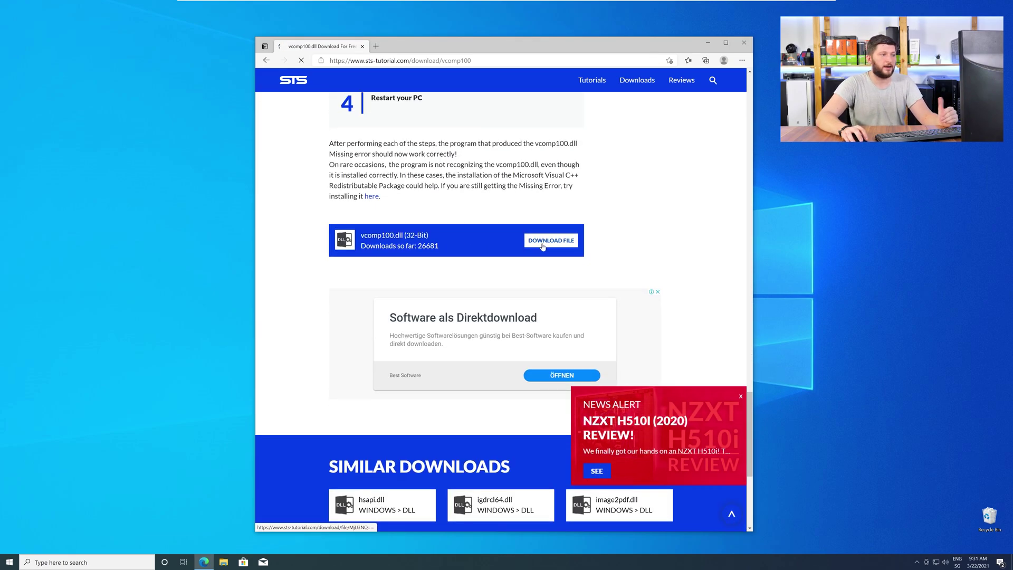
click(542, 246)
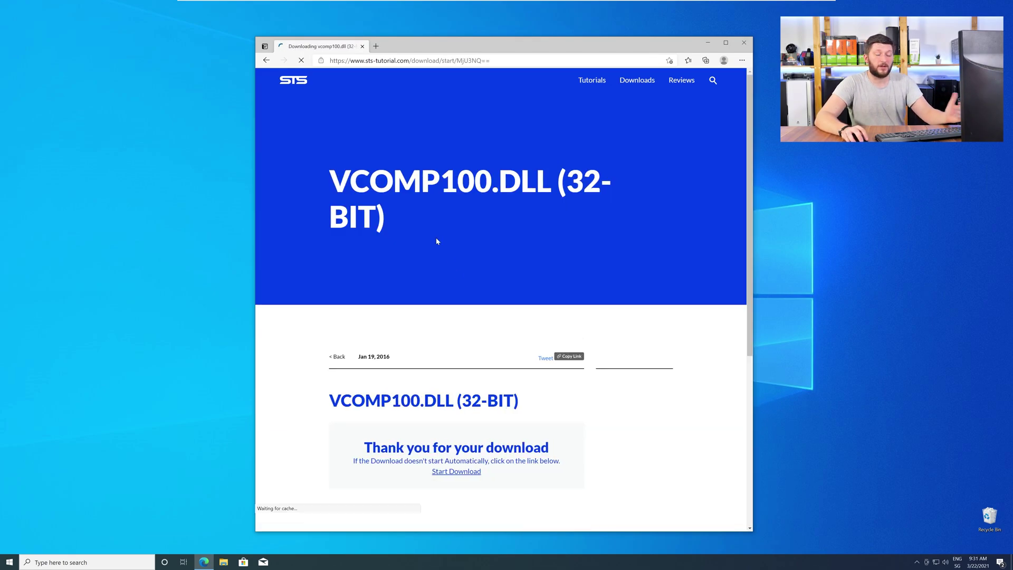
scroll(443, 245, down, 2)
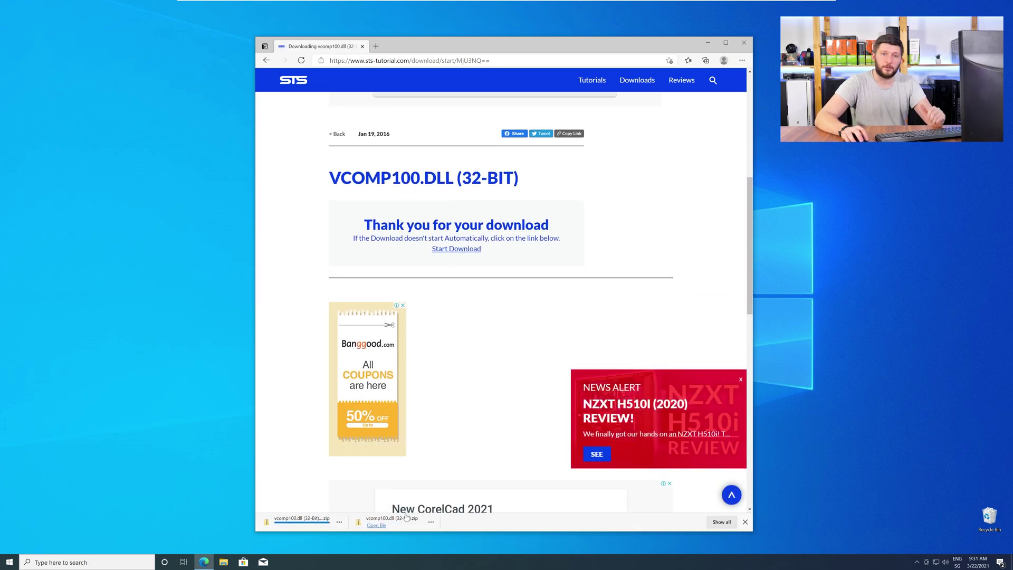
click(405, 515)
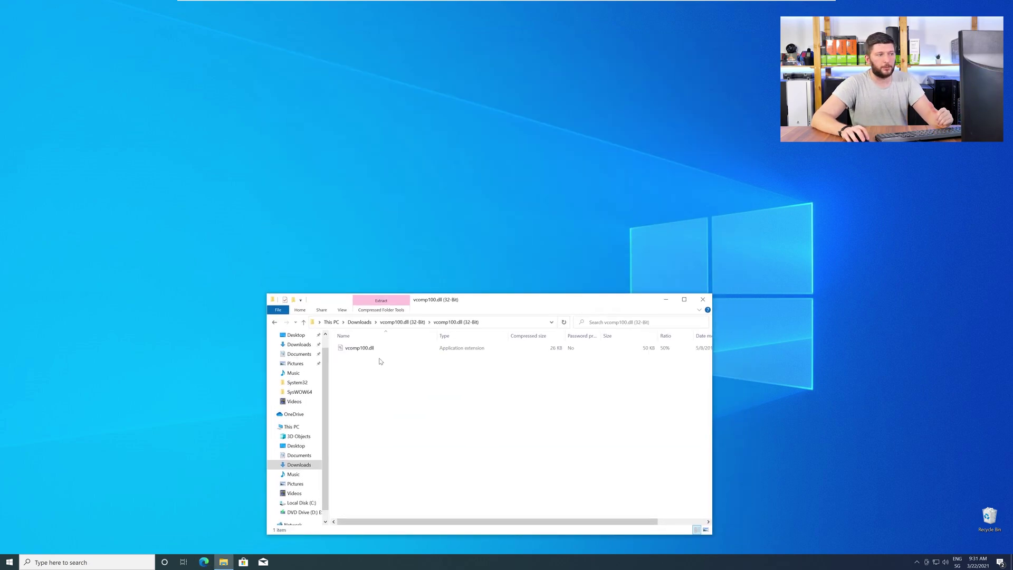
Step: Open a second Explorer window at C:\Windows and locate the System32 and SysWOW64 folders
key(super+e)
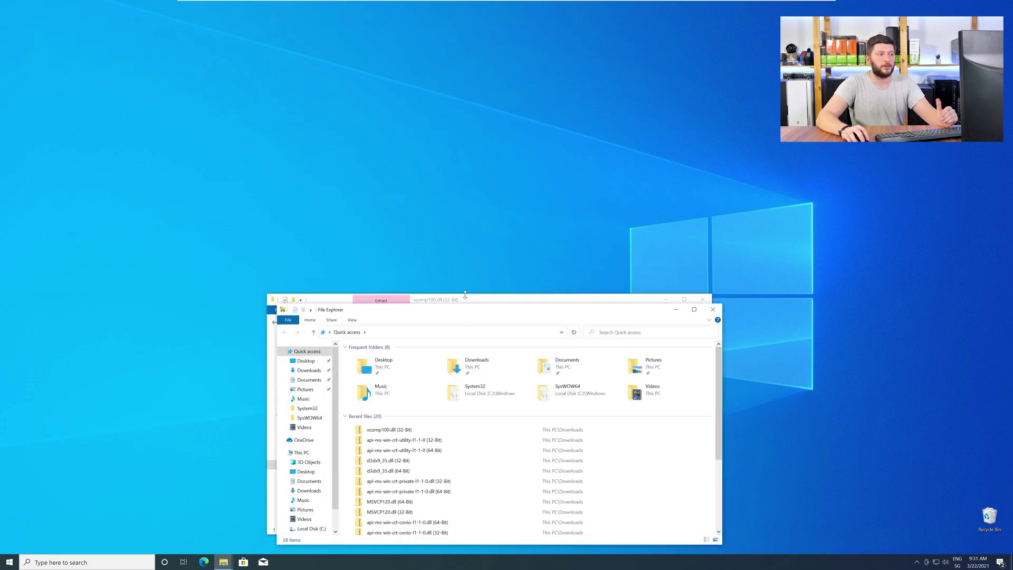
click(314, 181)
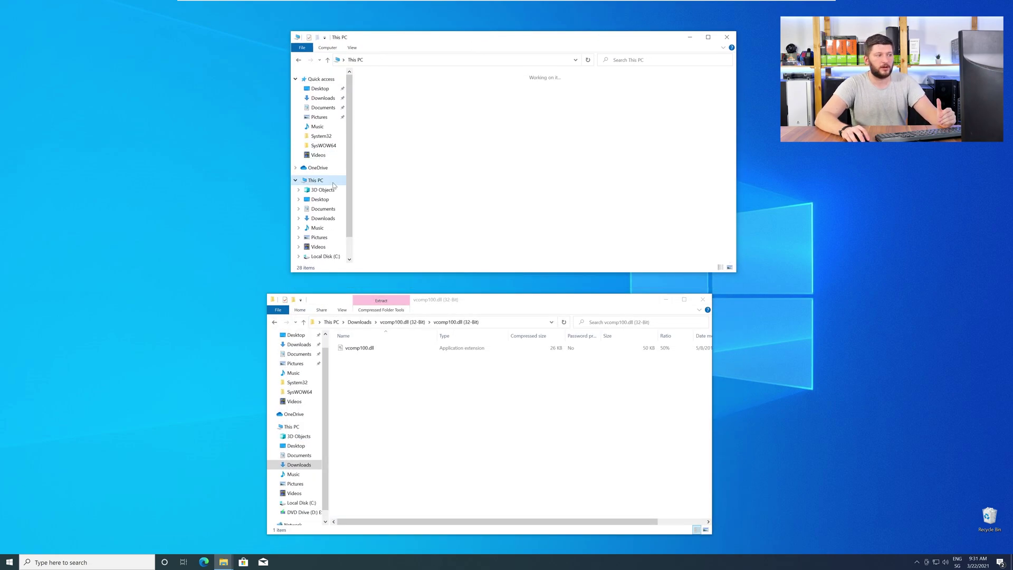
double_click(415, 173)
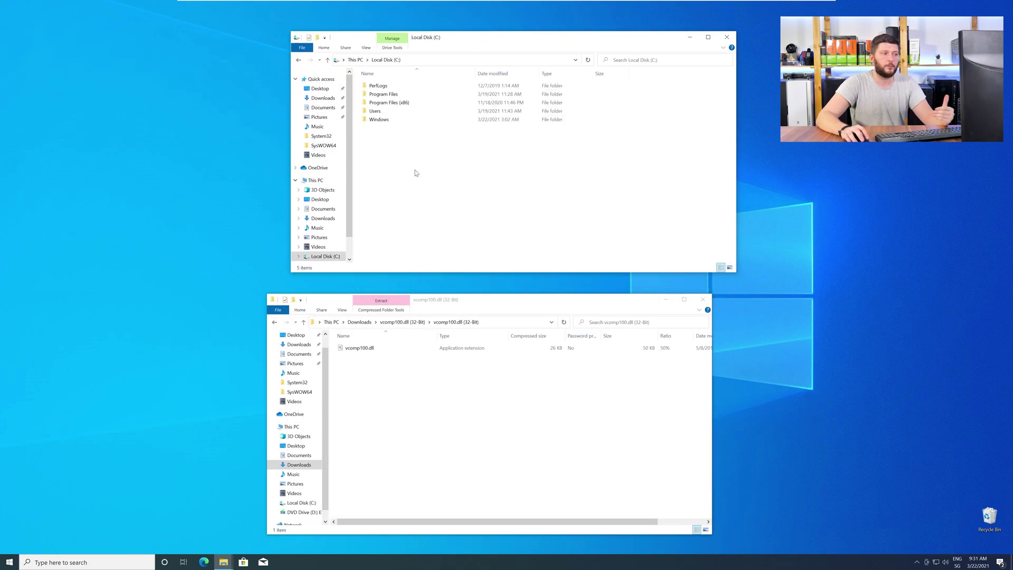
double_click(390, 121)
scroll(423, 152, down, 6)
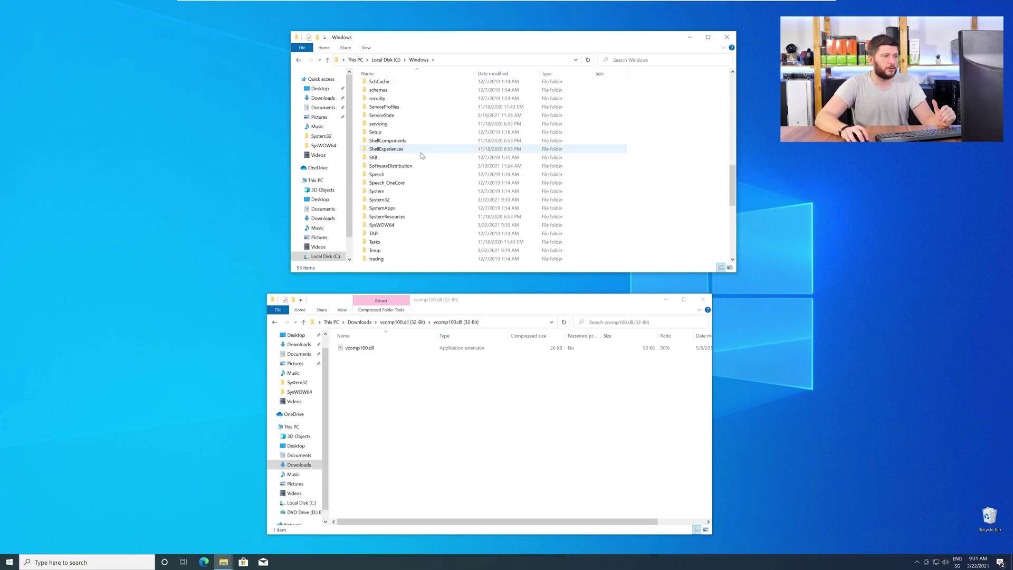
click(387, 226)
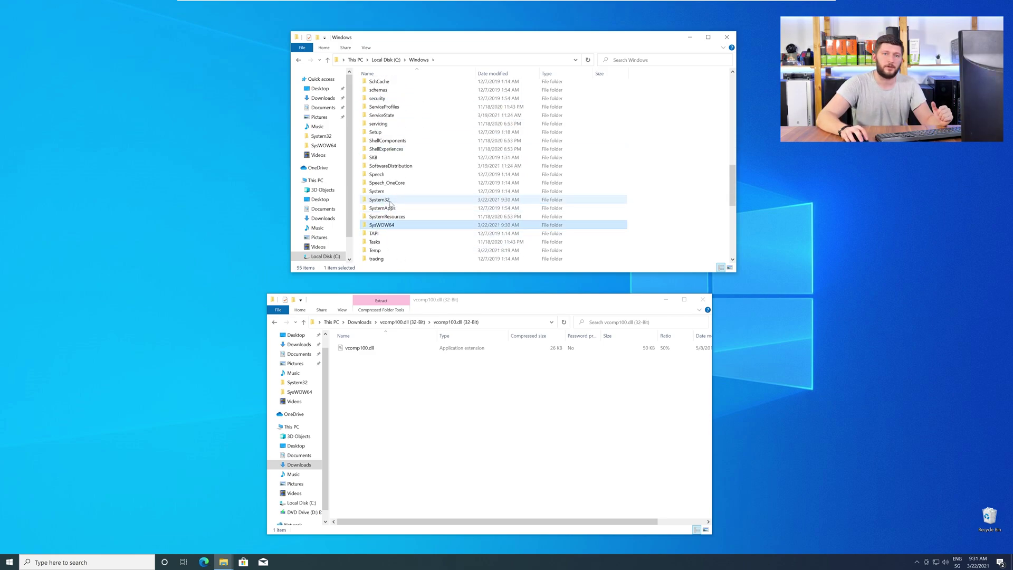
click(384, 200)
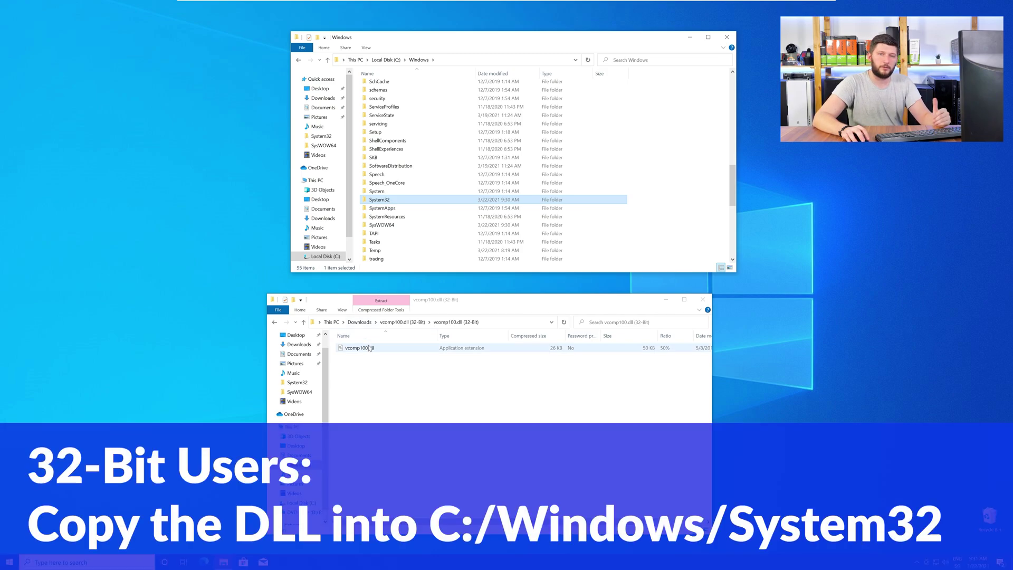
Step: Copy vcomp100.dll into System32 and SysWOW64 with administrator permission, then close the Windows folder and archive windows
drag(386, 200, 385, 201)
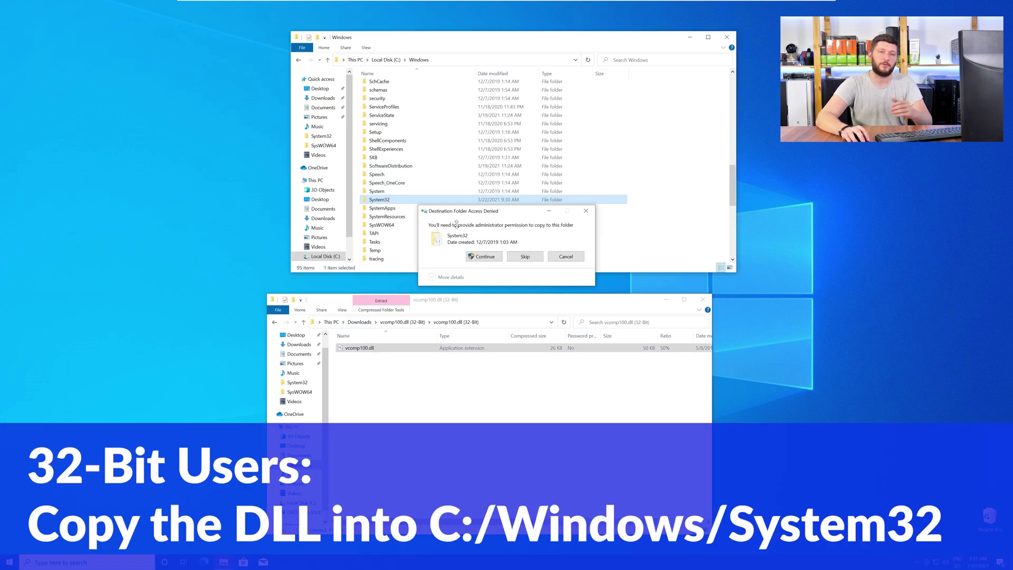
click(477, 259)
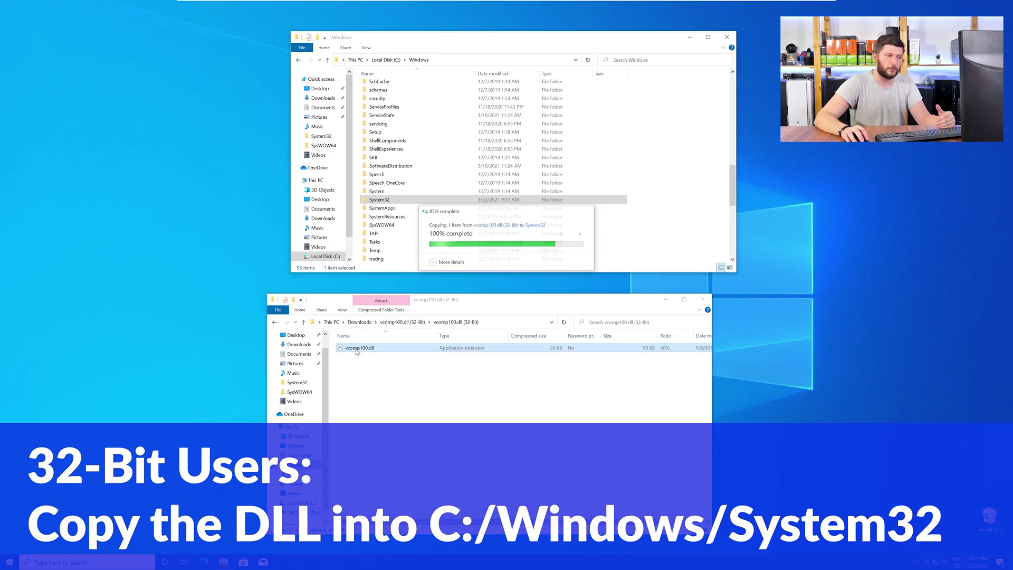
drag(386, 229, 387, 228)
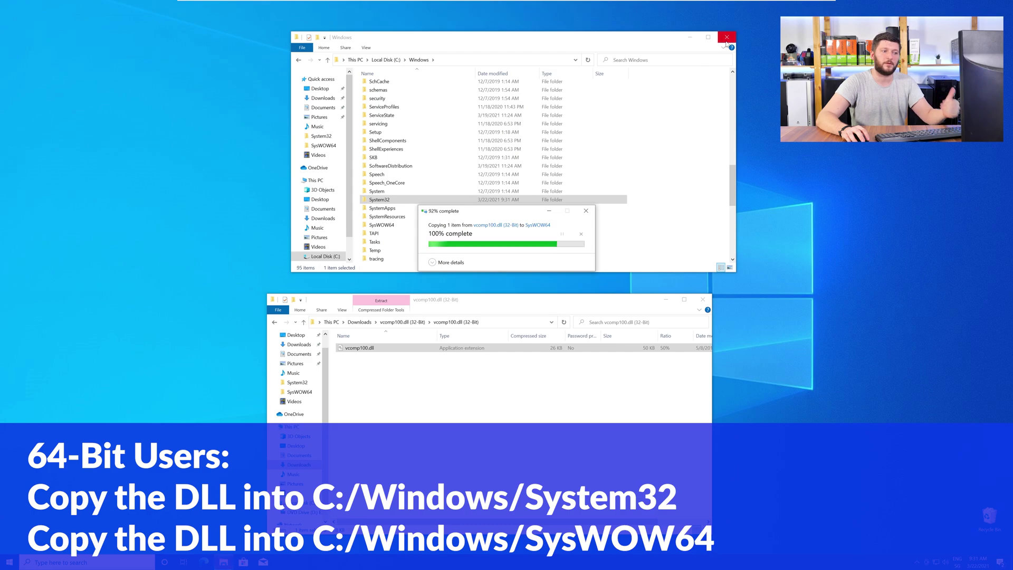
click(728, 39)
click(700, 299)
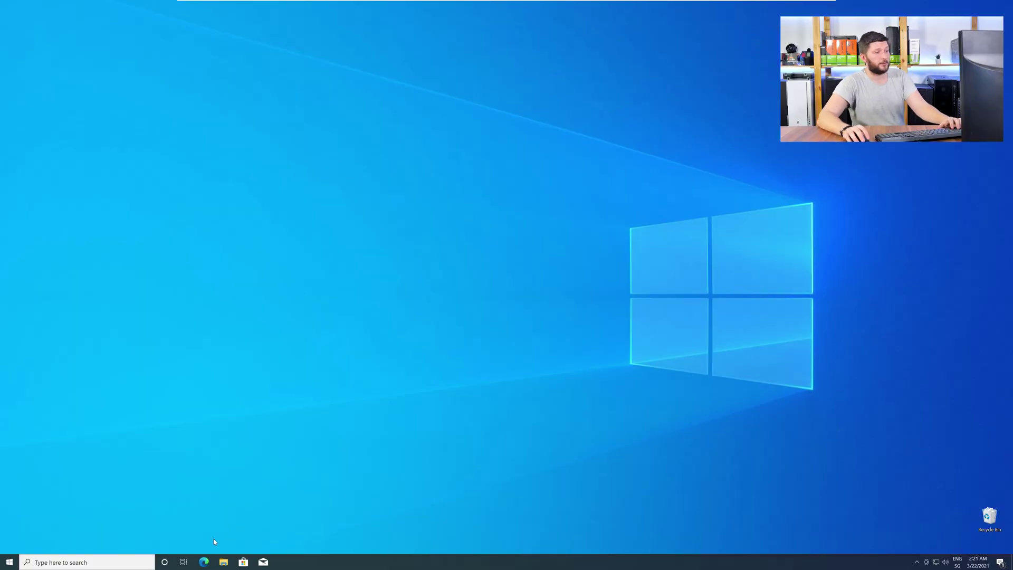
Step: Load the sts-tutorial Visual C++ 2019 page in Edge, then download and run the 64-bit installer
click(204, 563)
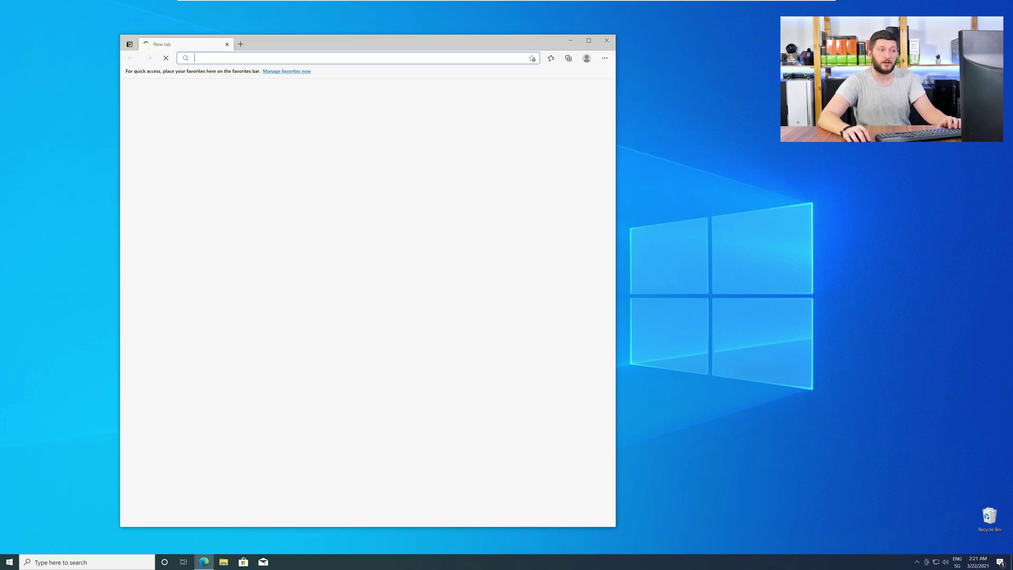
text(https://www.sts-tutorial.com/download/credistributable2019)
key(Return)
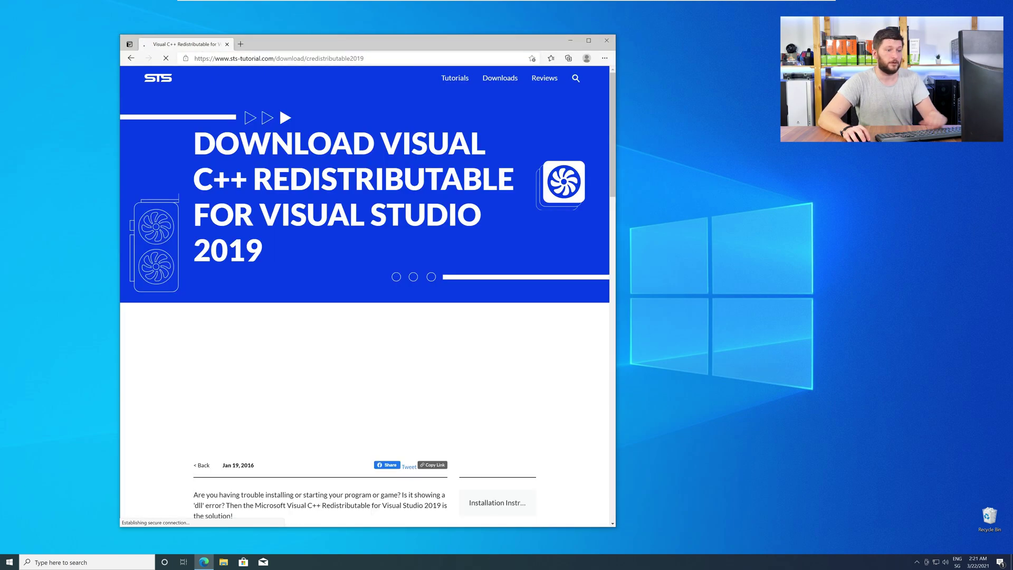
scroll(162, 273, down, 4)
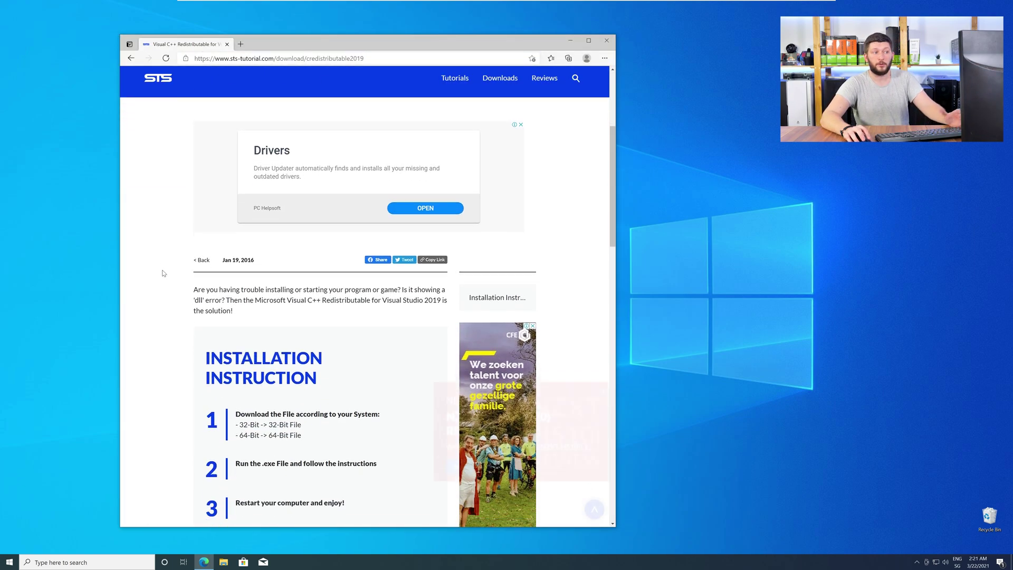
scroll(162, 273, down, 6)
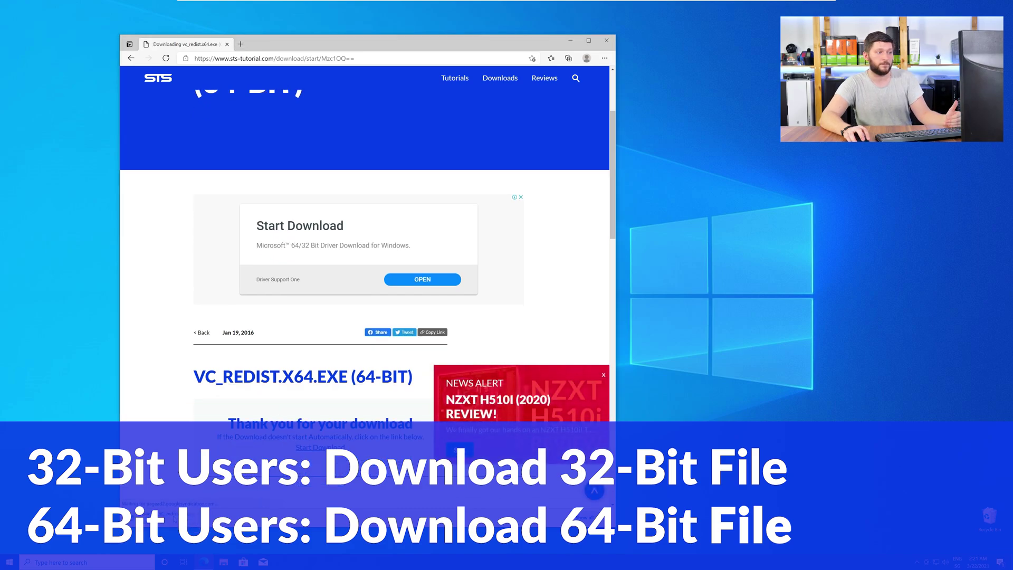
click(606, 42)
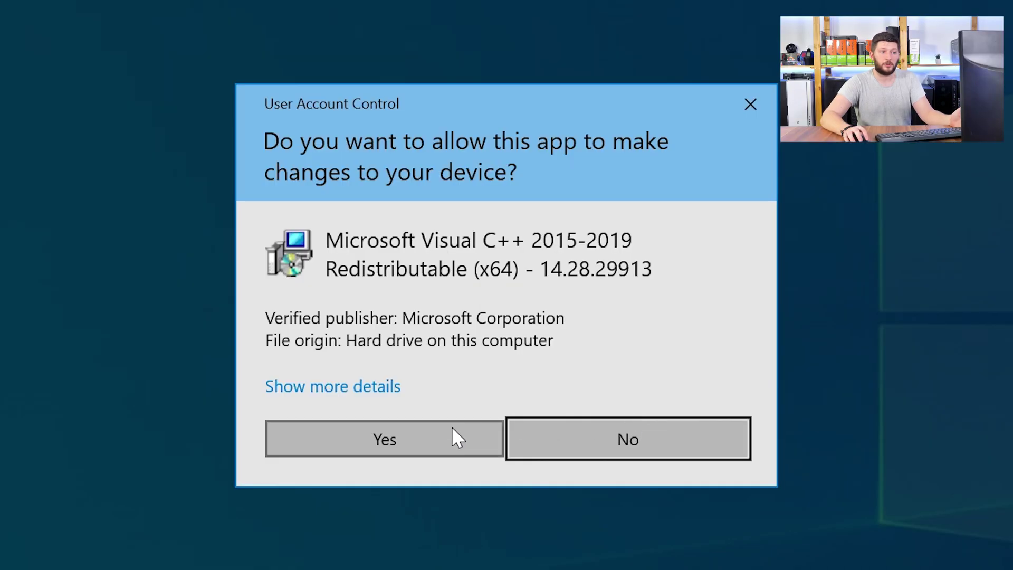
Step: Agree to the license terms and install the x64 Visual C++ 2015-2019 Redistributable
click(451, 434)
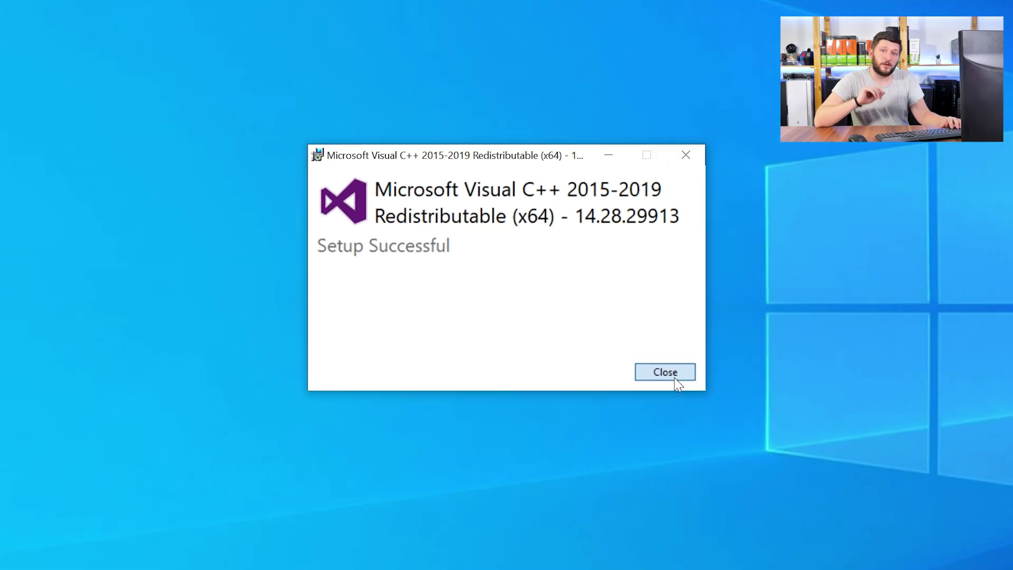
Step: Dismiss the Setup Successful dialog to return to the desktop
click(749, 420)
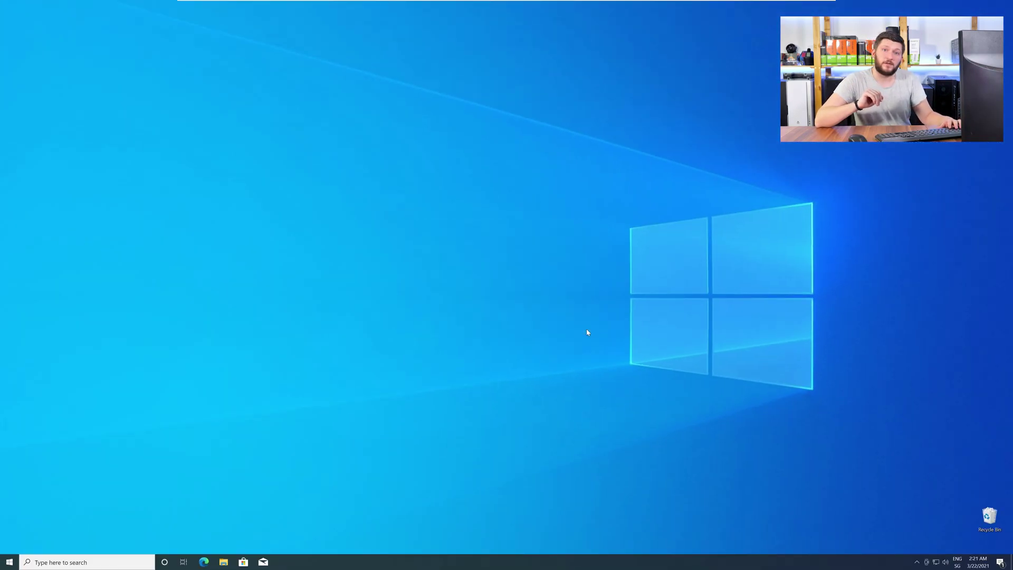